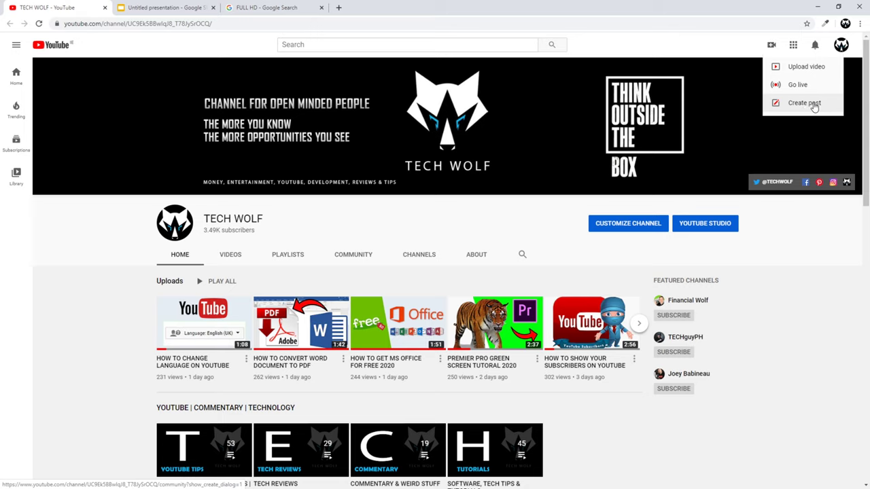
- Upload the HOW TO DELETE BLANK PAGE IN WORD video from the Downloads folder
click(802, 66)
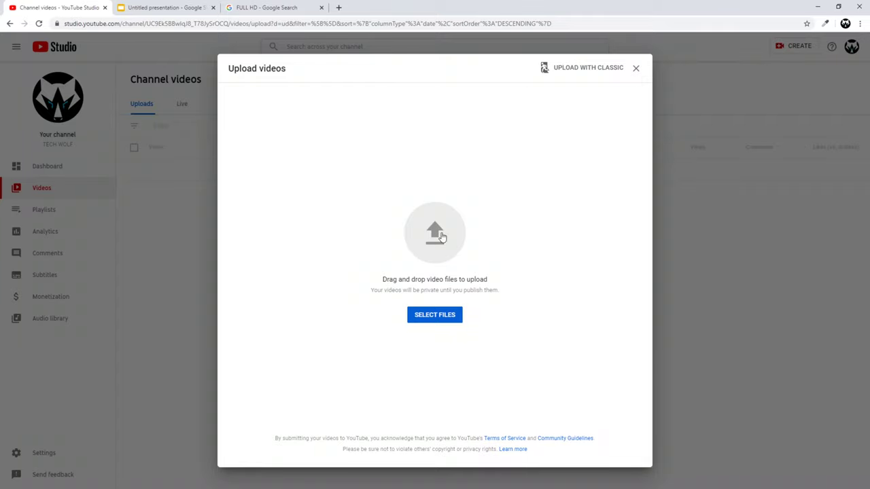
click(444, 253)
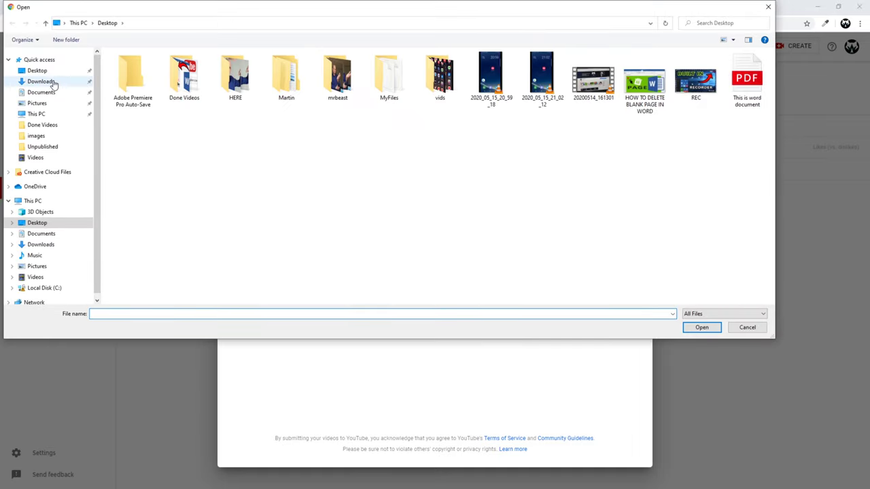
click(53, 82)
click(124, 201)
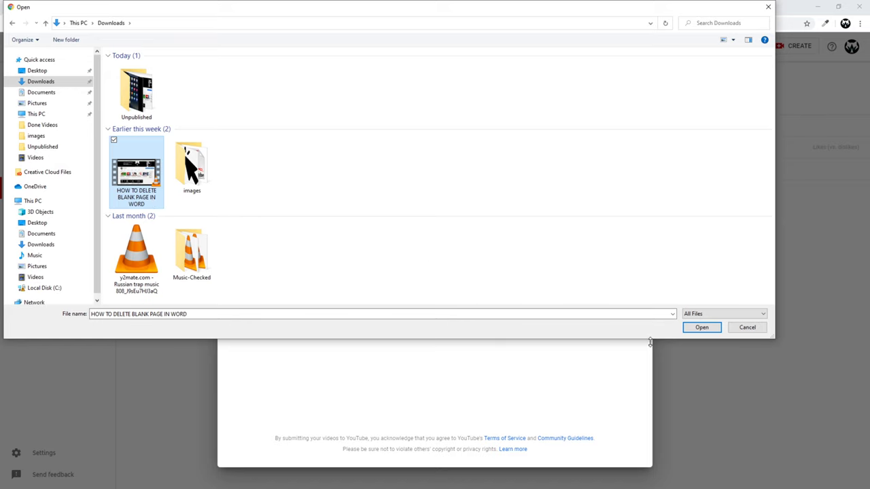
click(701, 327)
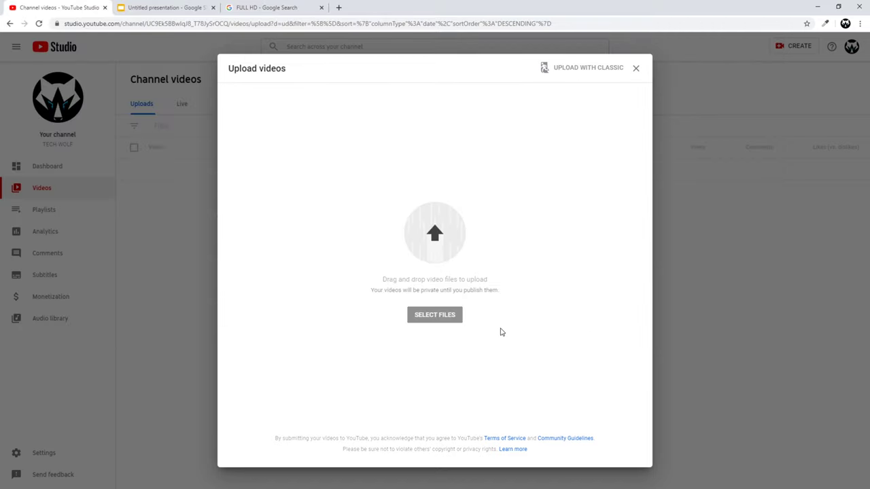
right_click(280, 157)
- Copy the title 'HOW TO DELETE BLANK PAGE IN WORD' and paste it into the Description box
click(284, 186)
click(262, 159)
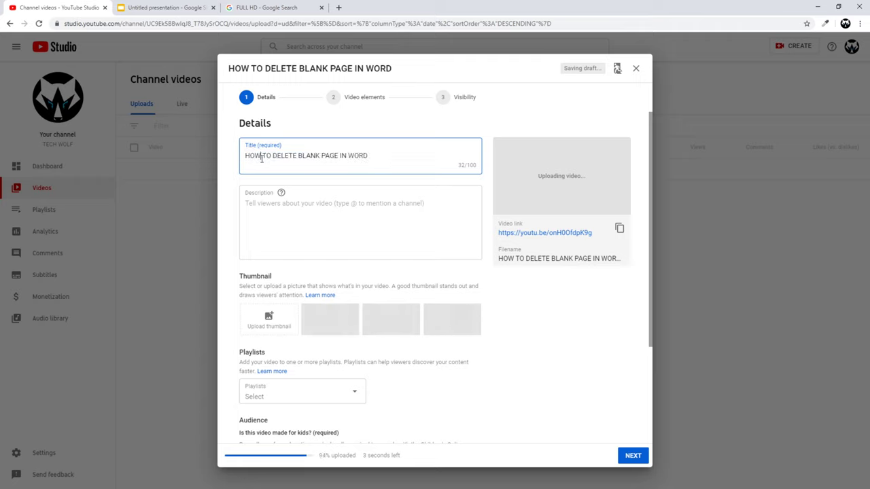
drag(246, 156, 403, 156)
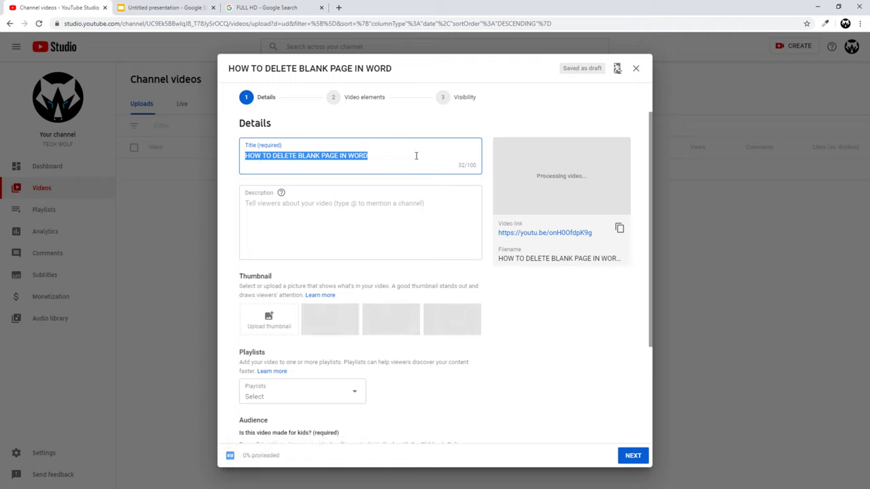
click(303, 202)
key(ctrl+v)
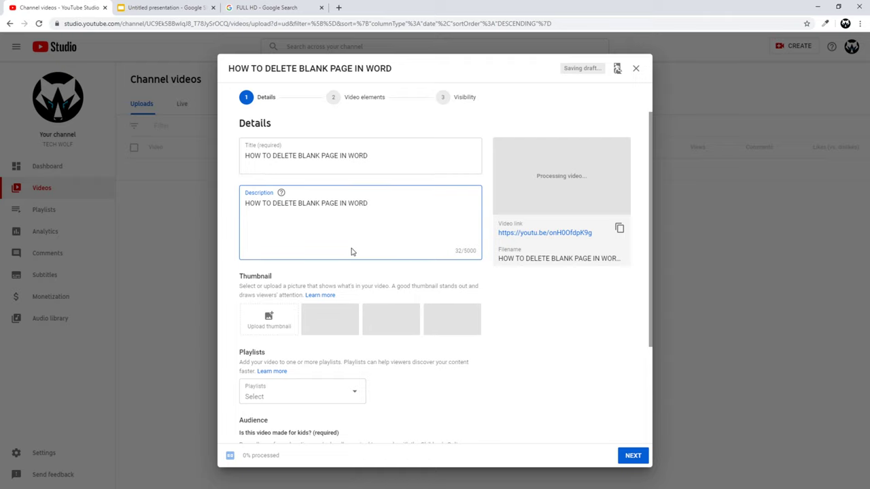
scroll(258, 289, down, 1)
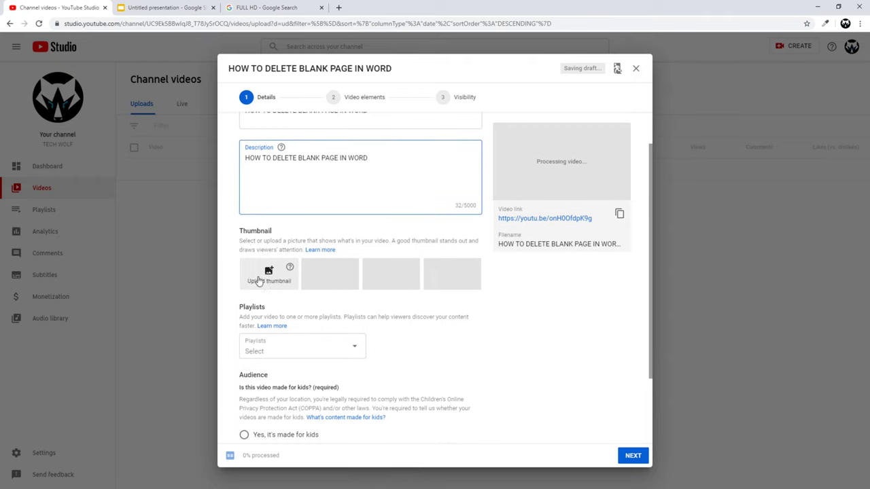
drag(241, 232, 271, 231)
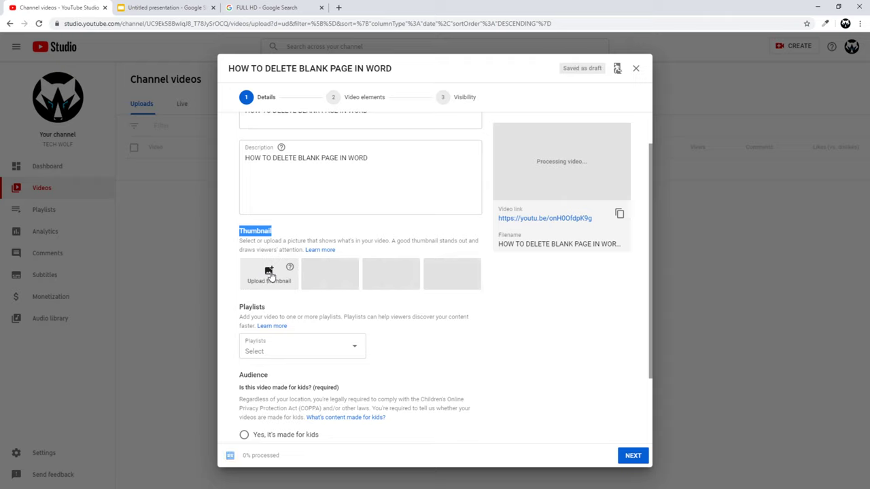
key(ctrl+3)
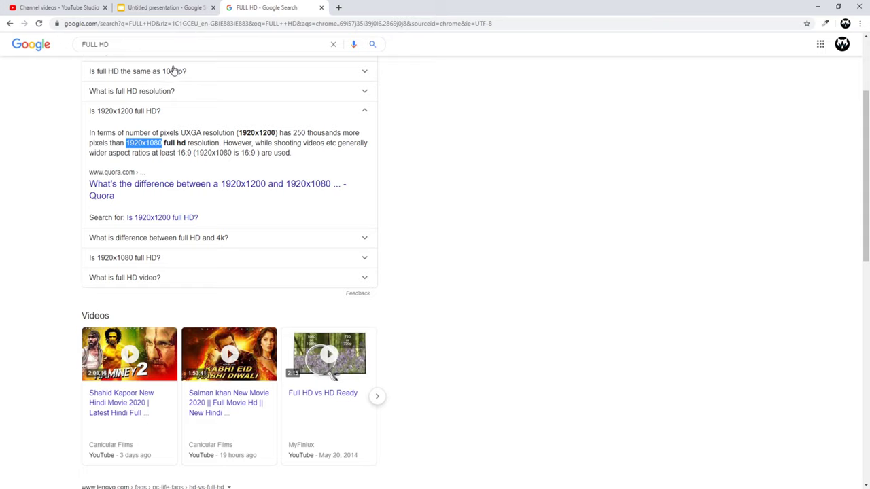
click(90, 7)
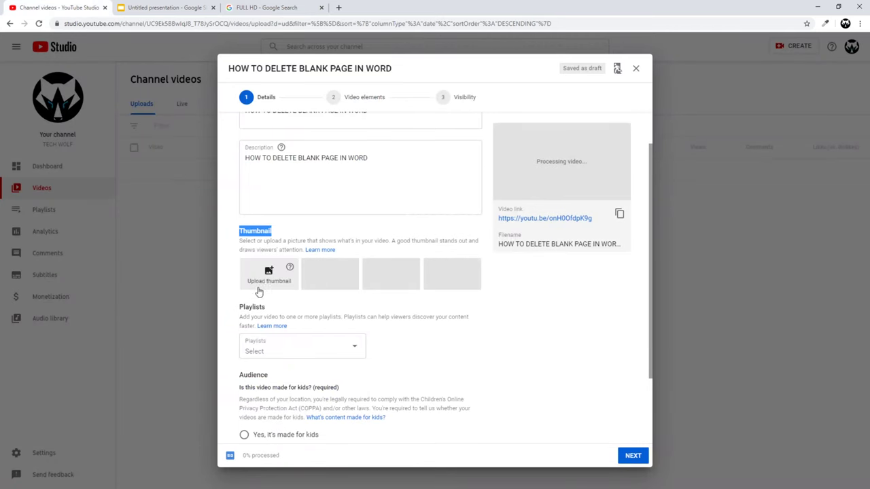
click(265, 278)
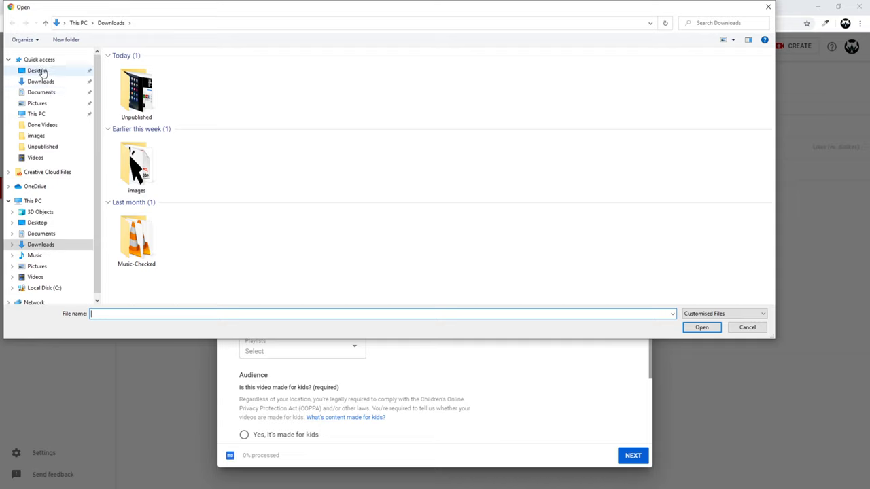
- Use the Desktop image HOW TO DELETE BLANK PAGE IN WORD as the custom thumbnail
click(37, 71)
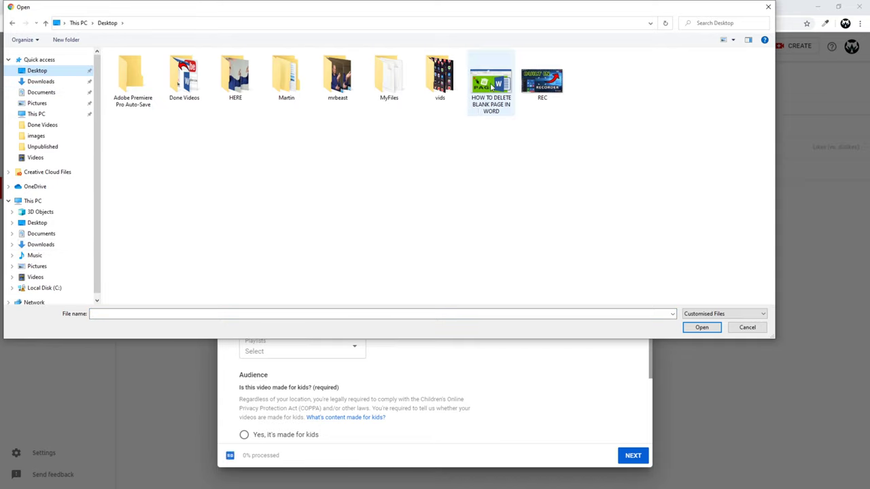
click(493, 87)
click(701, 327)
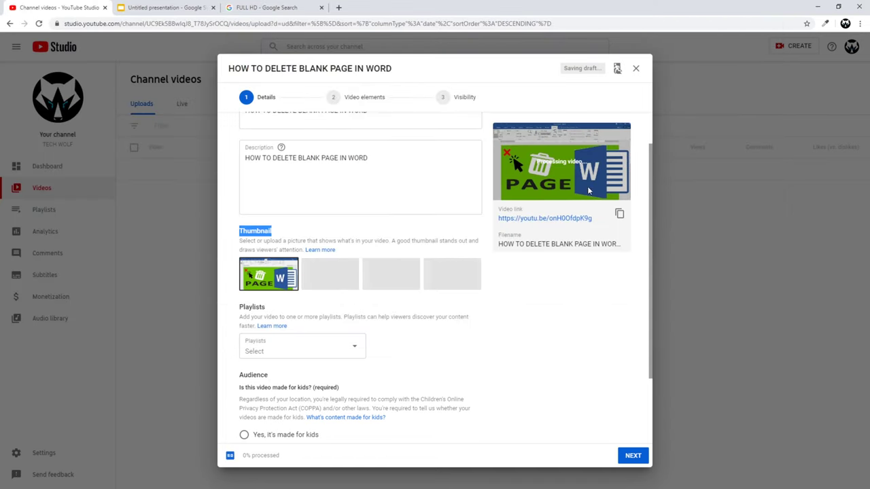
- Add the video to Tech Wolf channel videos, MICROSOFT OFFICE TUTORIALS and SOFTWARE, TECH TIPS & TUTORIALS, then show more options
scroll(516, 314, down, 2)
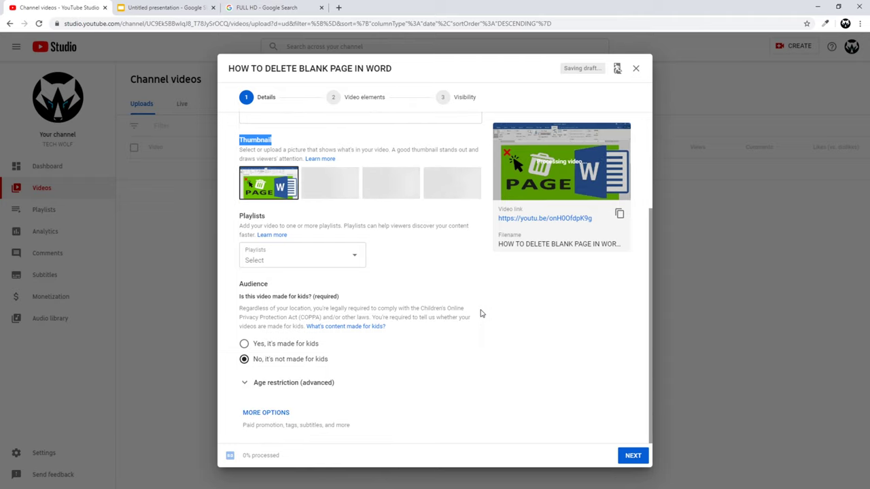
click(320, 260)
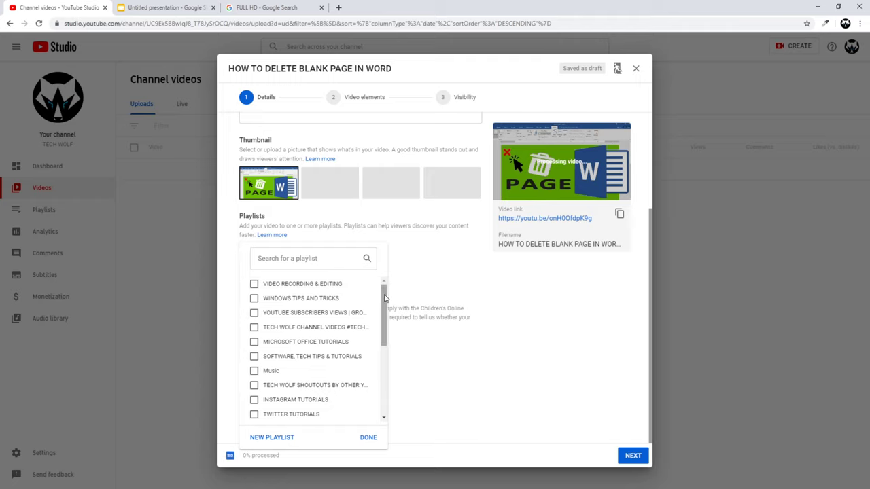
click(253, 327)
click(253, 341)
click(254, 356)
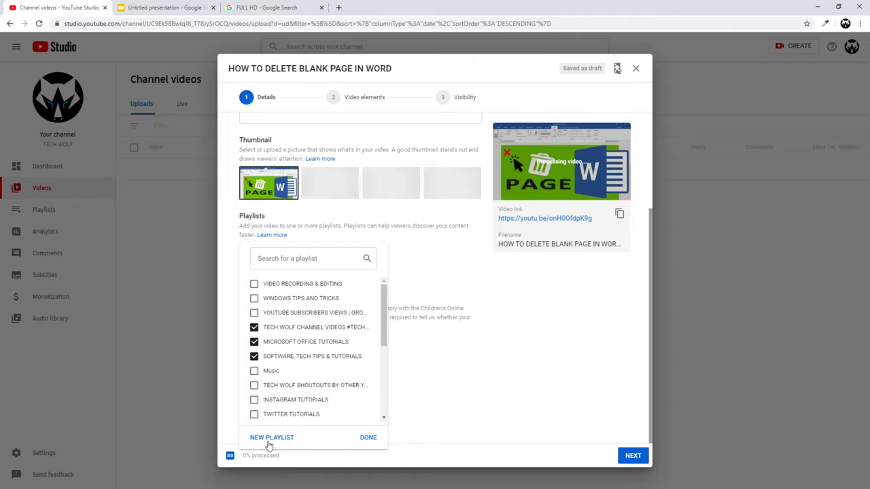
click(368, 437)
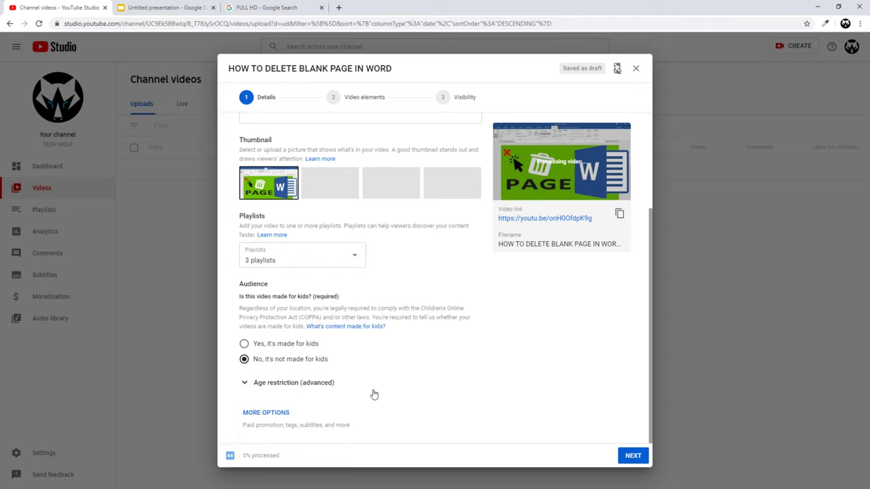
click(265, 412)
scroll(275, 411, down, 3)
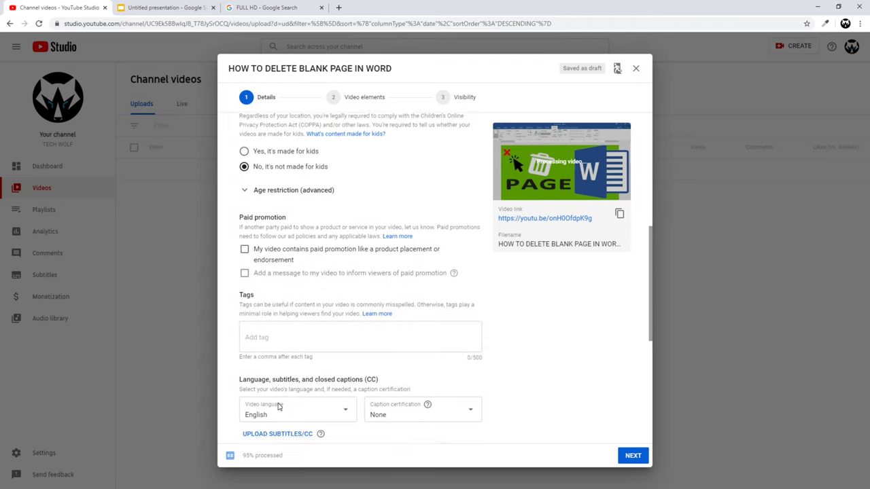
scroll(278, 407, down, 1)
click(248, 299)
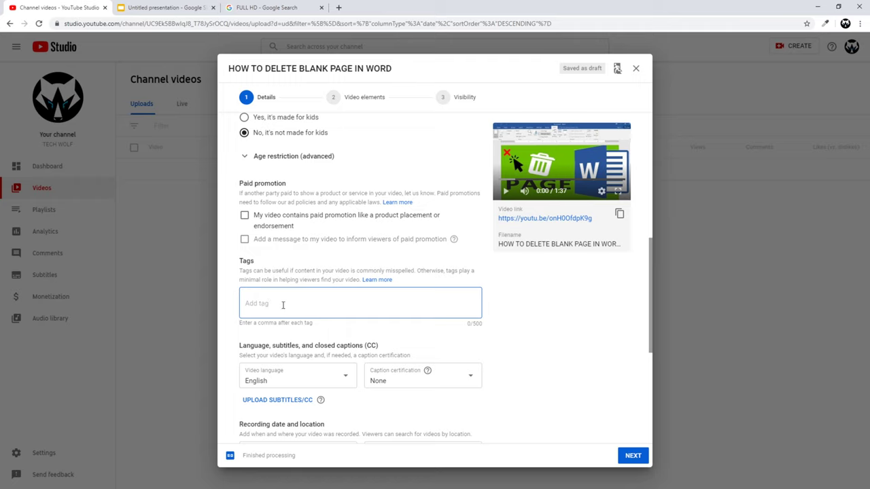
scroll(400, 321, down, 3)
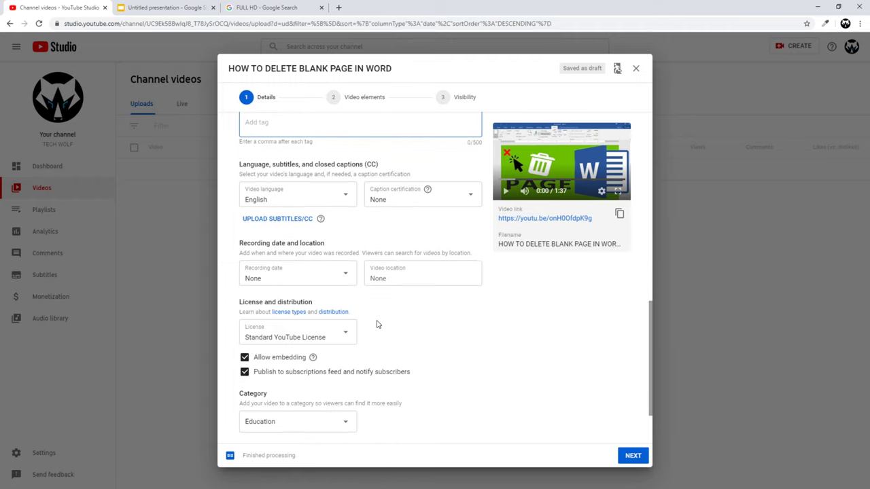
scroll(355, 314, down, 1)
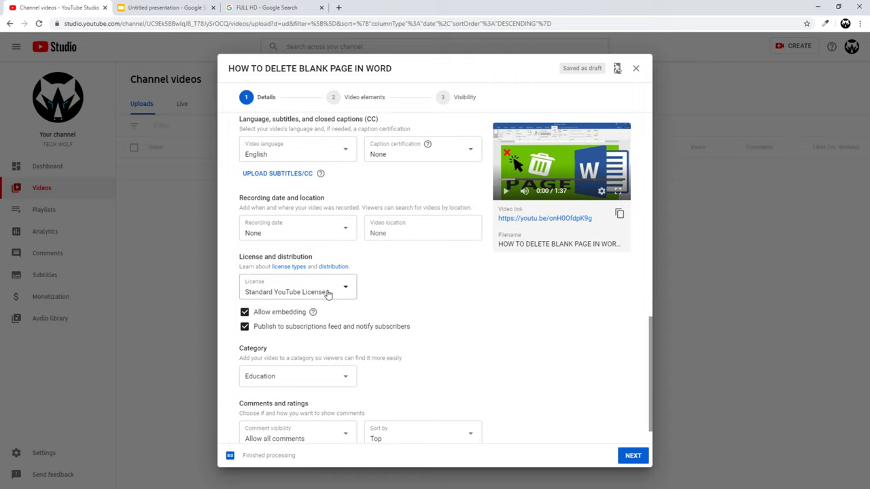
- Choose the Creative Commons - Attribution license and confirm Education as the category
click(333, 294)
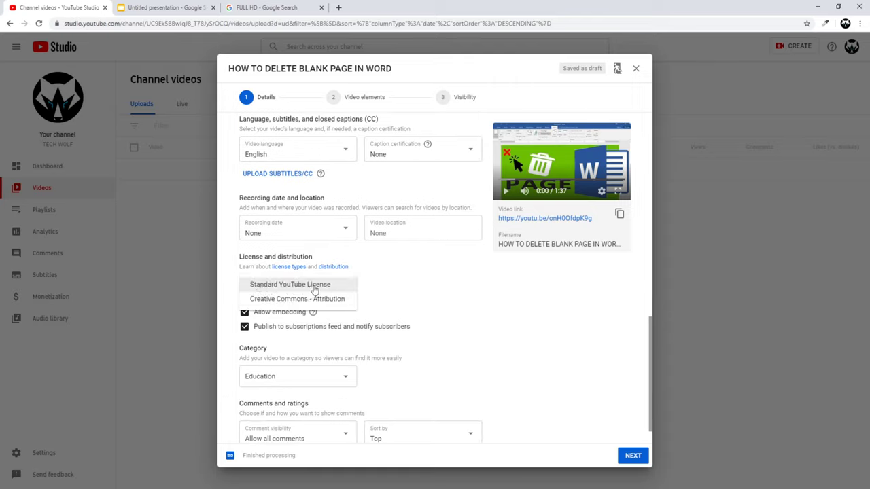
click(262, 301)
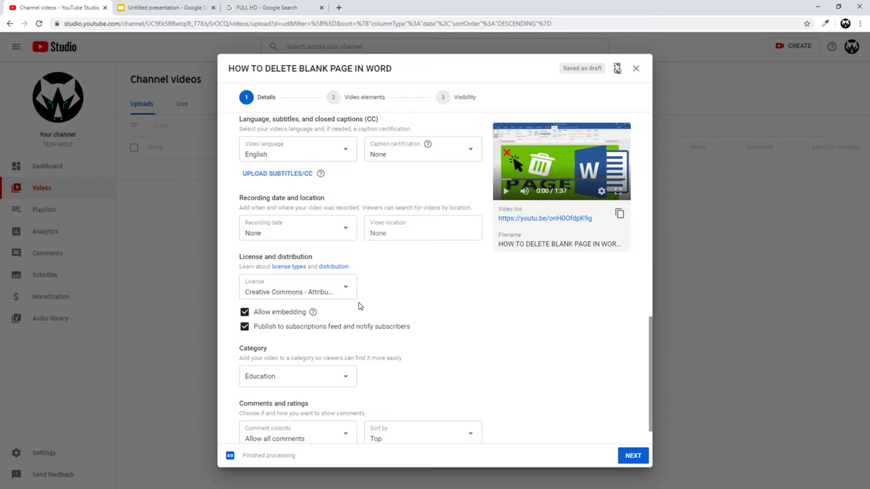
scroll(360, 307, down, 1)
click(324, 346)
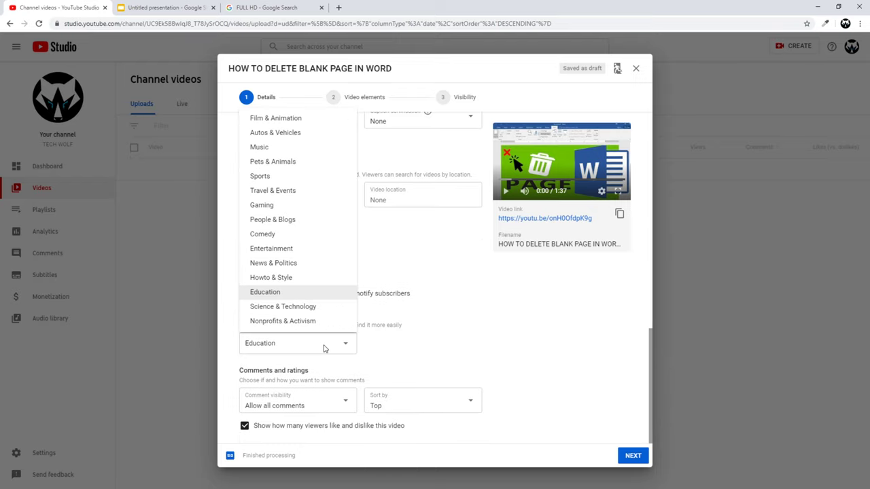
click(271, 293)
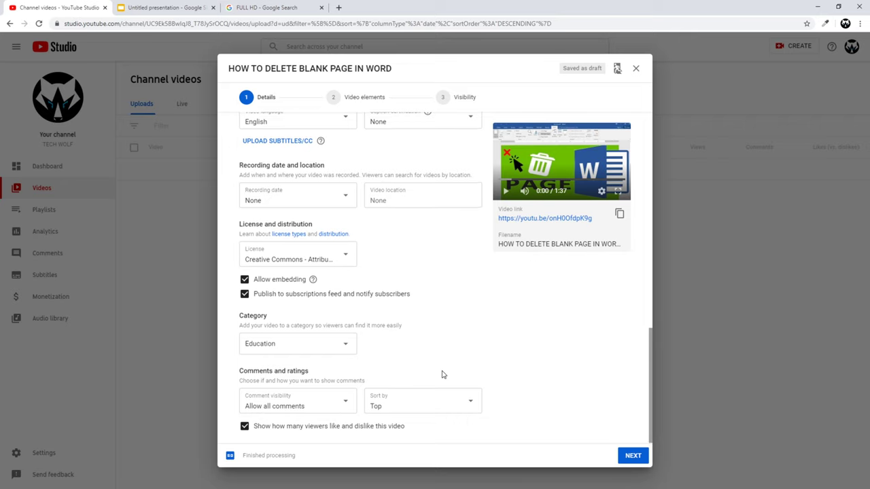
- Skip the end screen and cards on Video elements and advance to Visibility
click(635, 460)
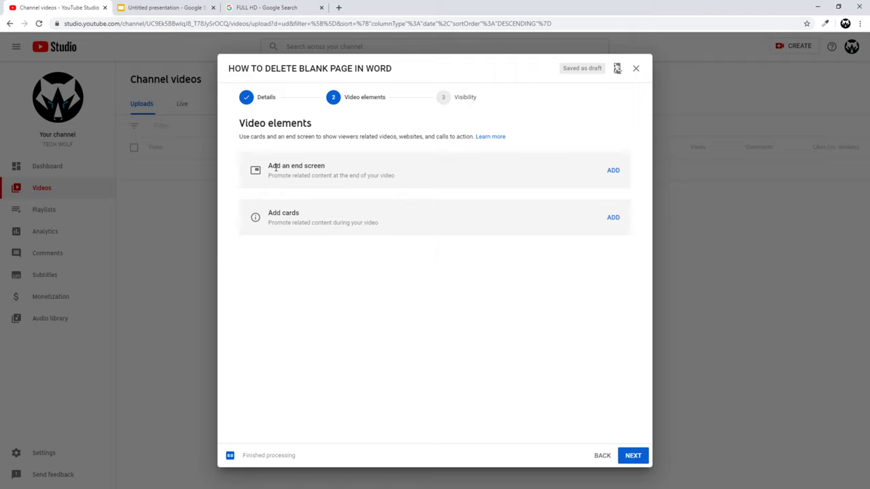
click(612, 172)
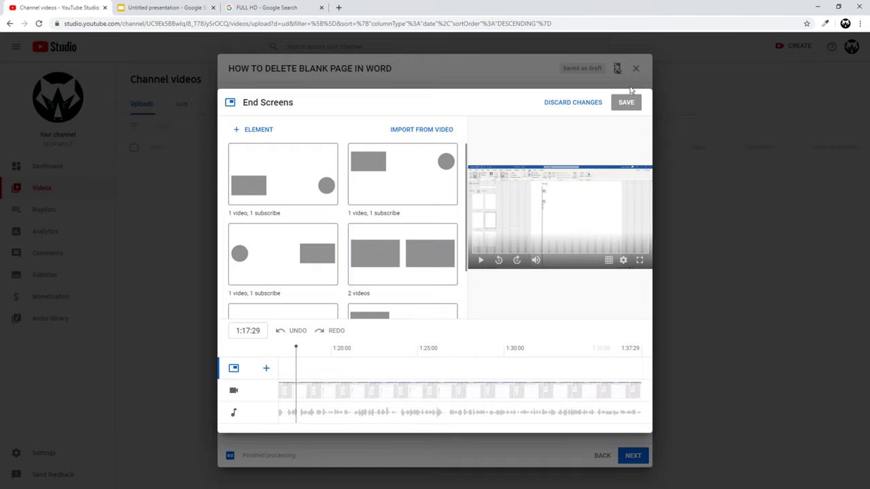
click(624, 103)
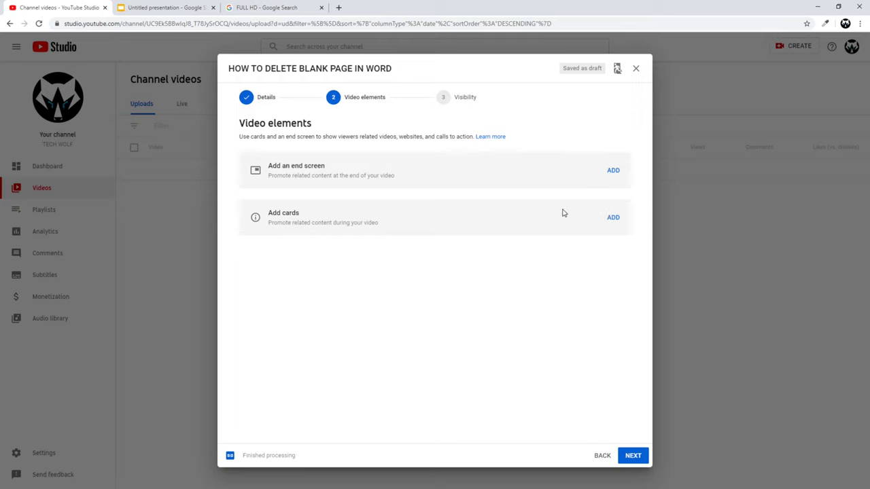
click(615, 218)
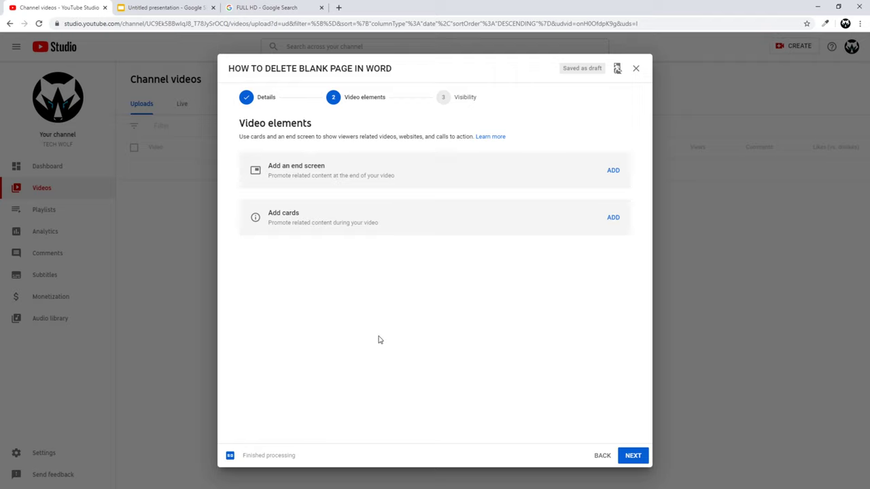
click(630, 460)
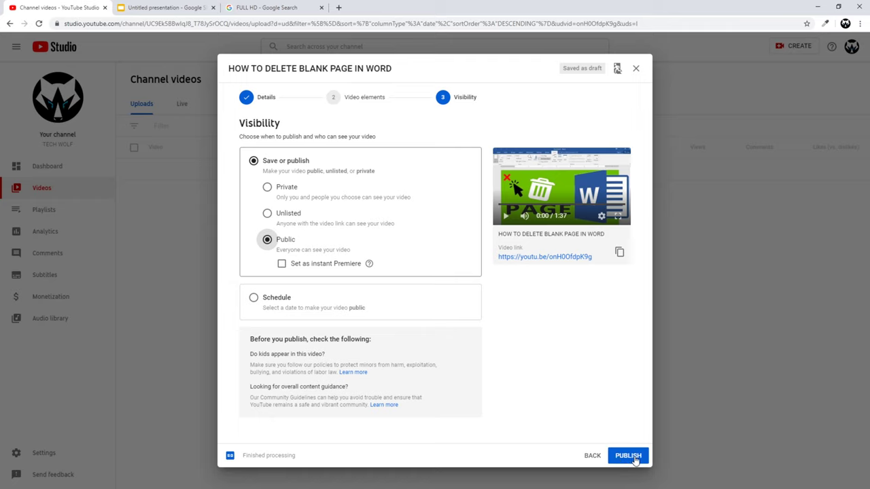
click(267, 188)
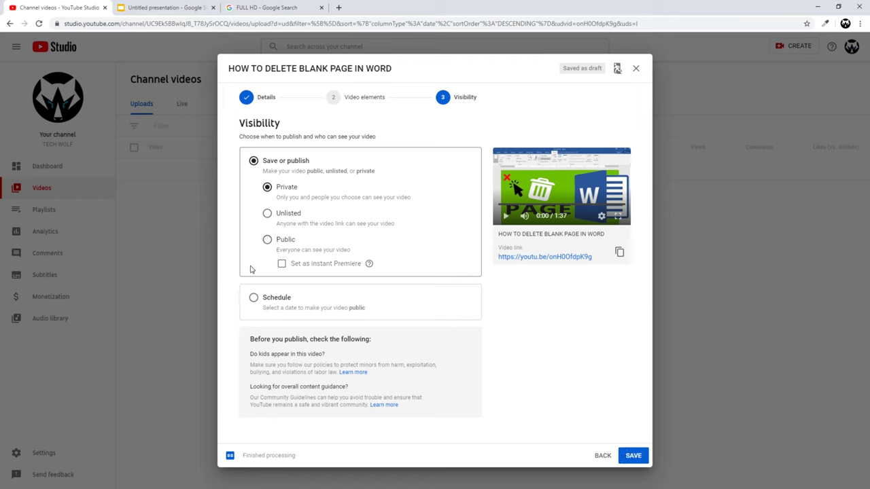
click(267, 214)
click(266, 241)
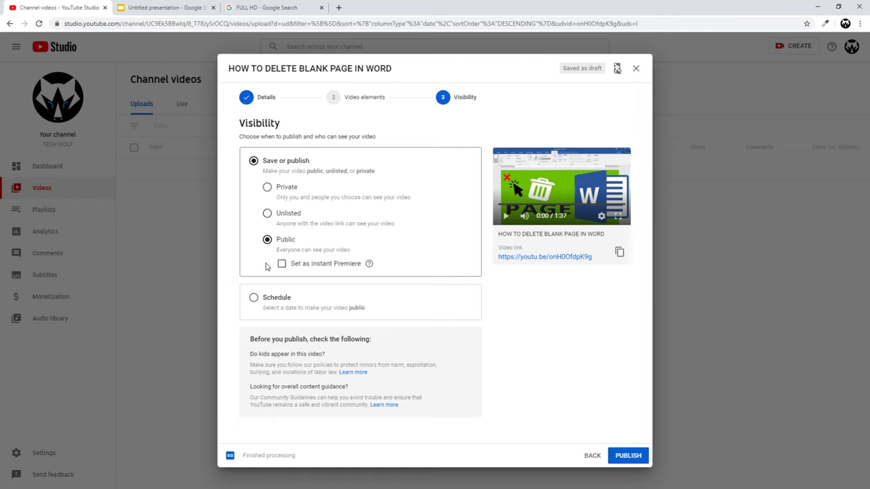